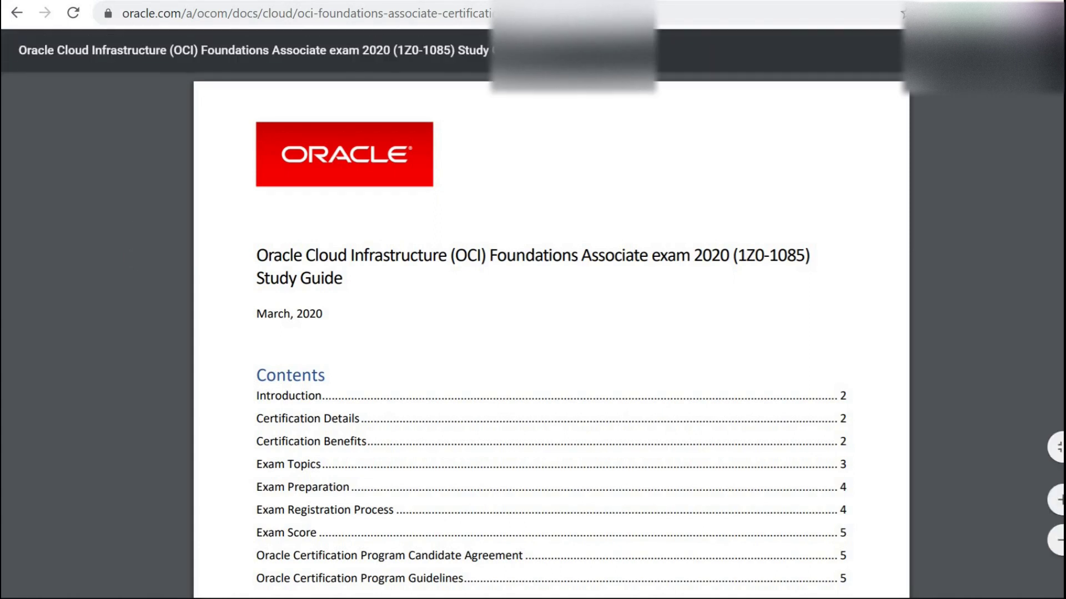
On the OCI Foundations course page, expand Getting Started with OCI and scroll to OCI Pricing and Billing.
{"action": "key", "text": "ctrl+Tab"}
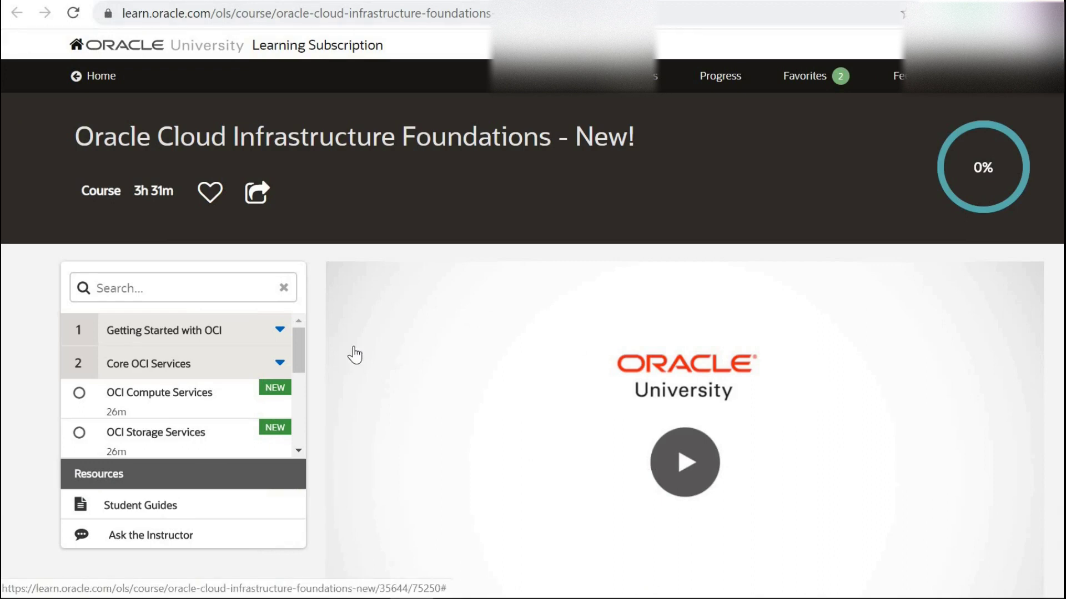
{"action": "left_click_drag", "start_coordinate": [300, 347], "coordinate": [302, 417]}
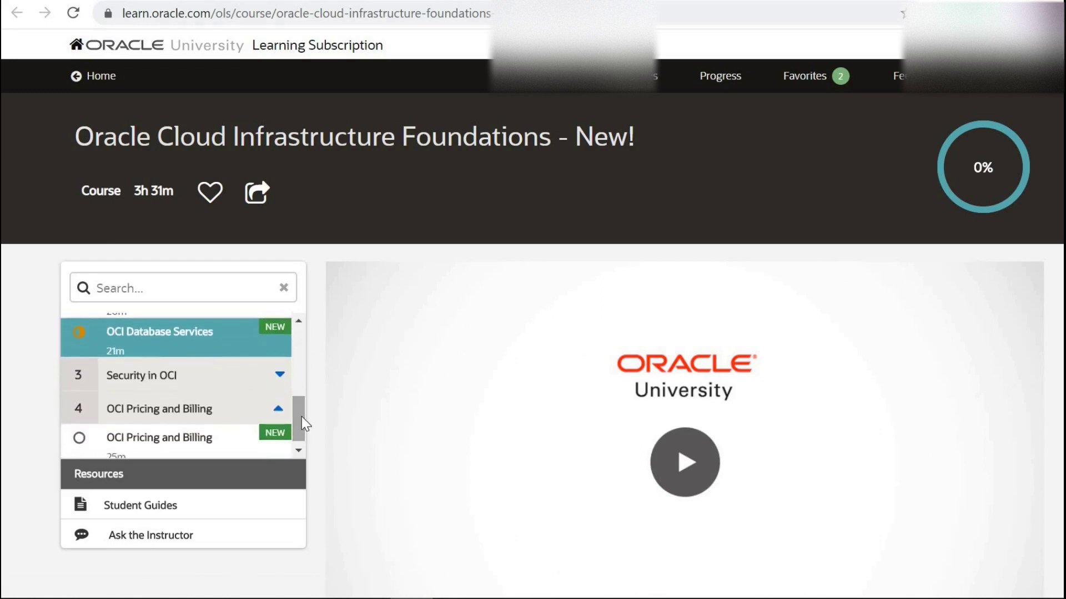
{"action": "scroll", "coordinate": [296, 362], "scroll_direction": "up", "scroll_amount": 3}
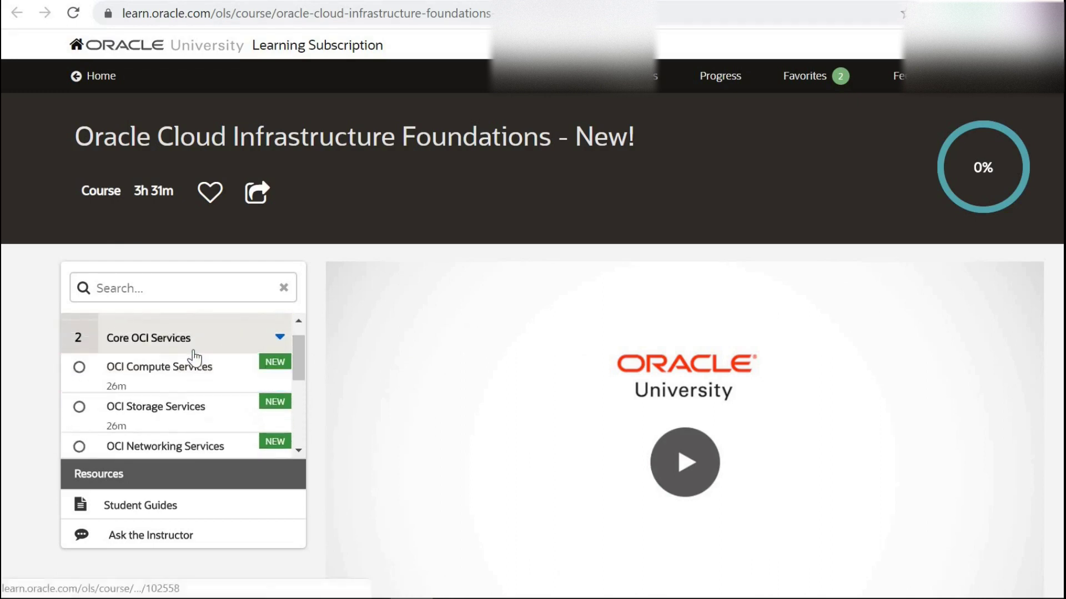
{"action": "scroll", "coordinate": [194, 353], "scroll_direction": "up", "scroll_amount": 2}
{"action": "left_click", "coordinate": [194, 333]}
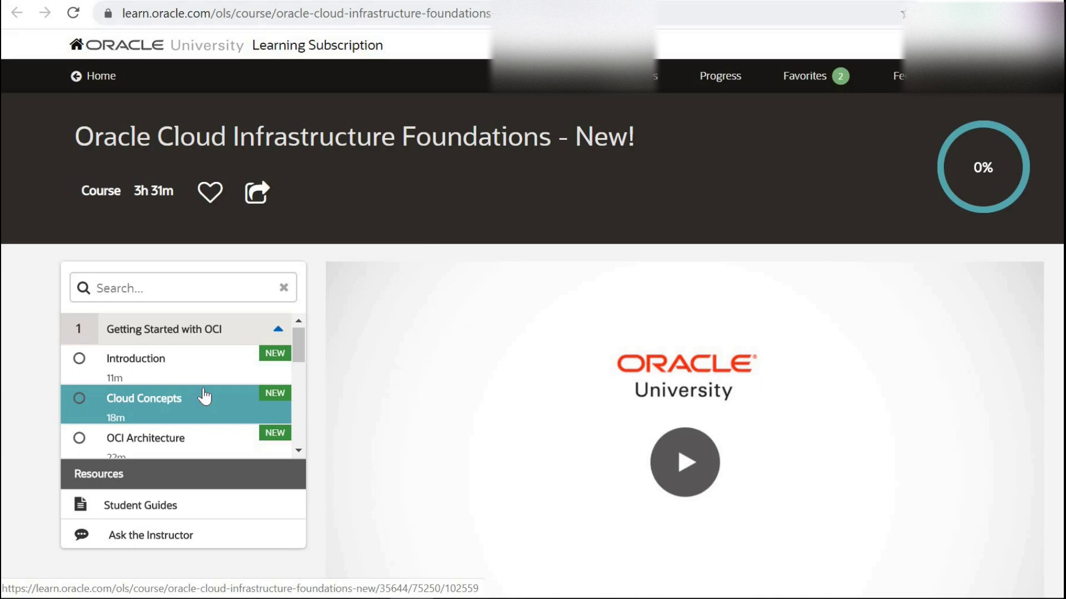
{"action": "scroll", "coordinate": [203, 397], "scroll_direction": "down", "scroll_amount": 1}
{"action": "scroll", "coordinate": [203, 397], "scroll_direction": "down", "scroll_amount": 1}
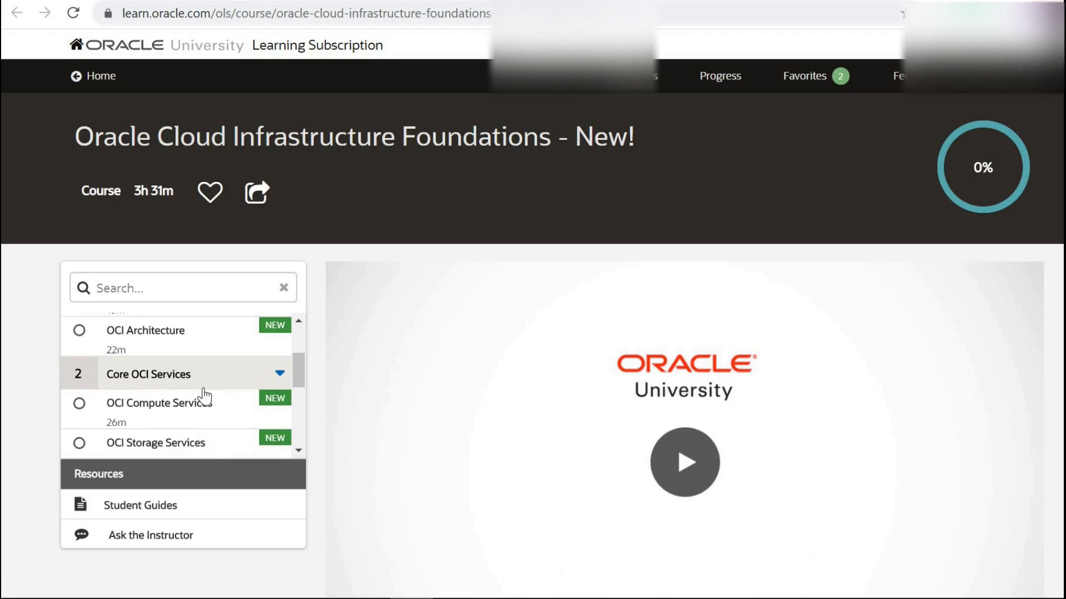
{"action": "scroll", "coordinate": [203, 394], "scroll_direction": "down", "scroll_amount": 1}
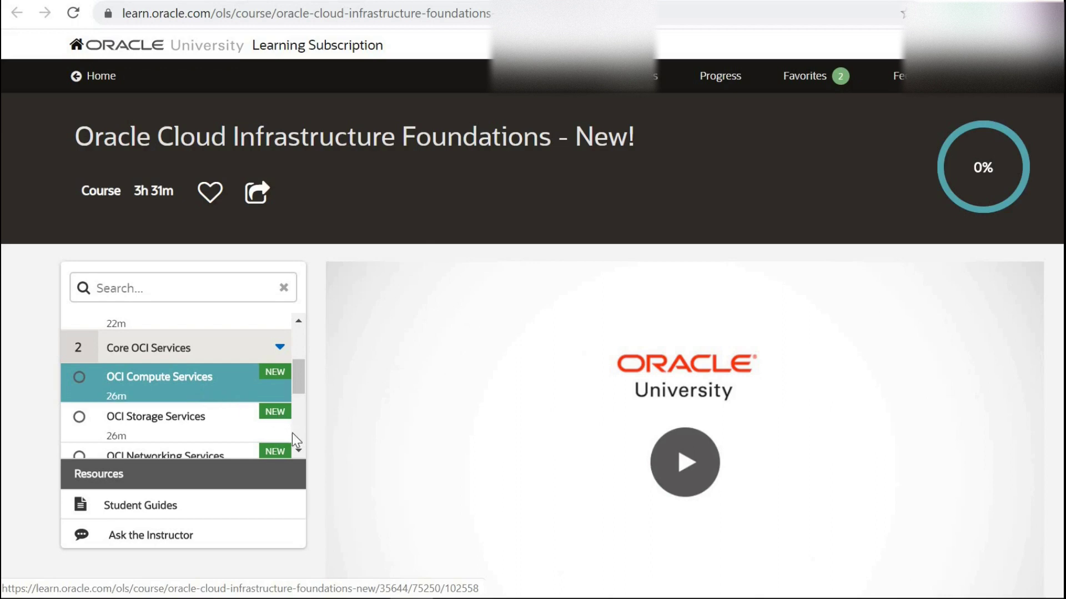
{"action": "left_click", "coordinate": [299, 452]}
{"action": "left_click", "coordinate": [300, 453]}
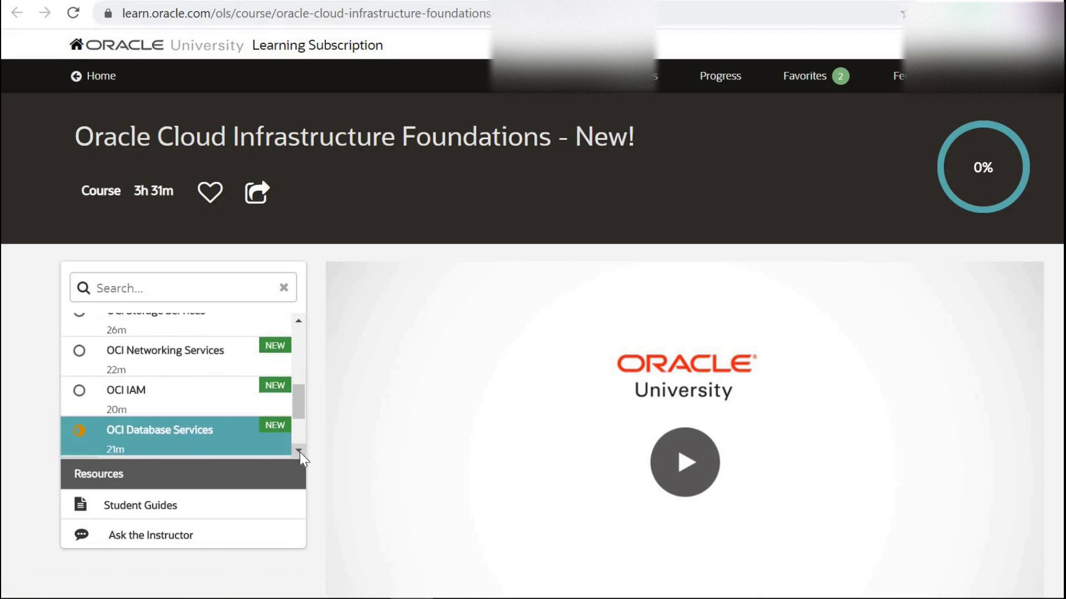
{"action": "left_click", "coordinate": [299, 452]}
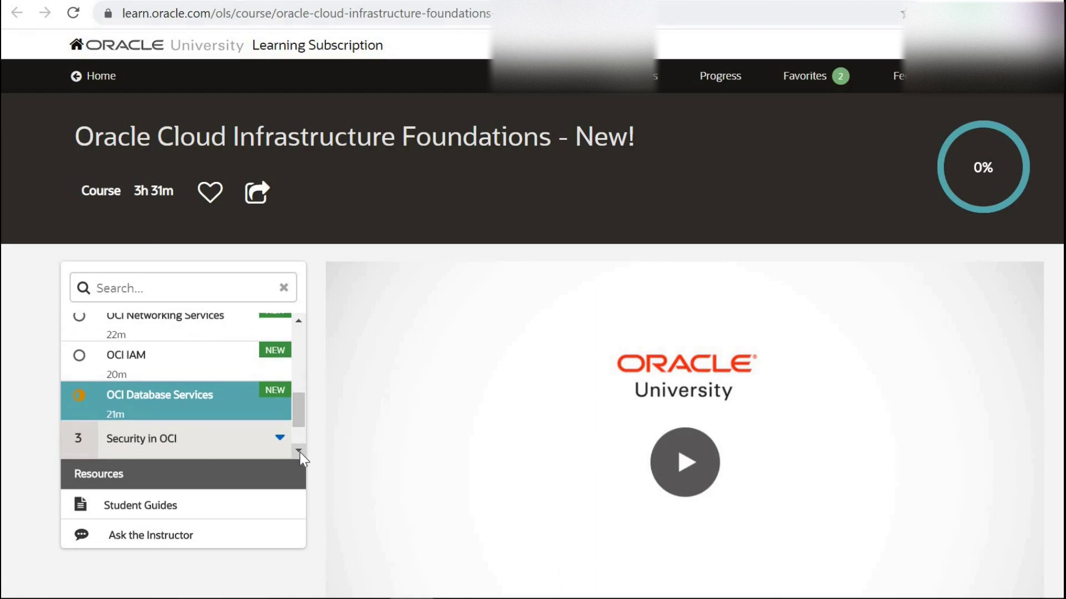
{"action": "left_click", "coordinate": [300, 452]}
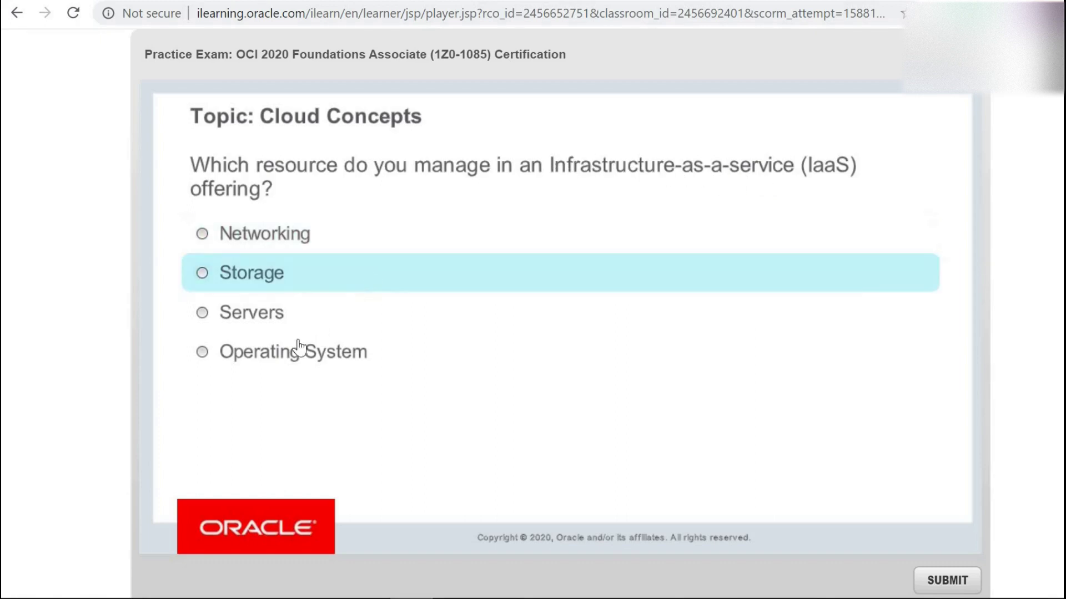
Submit 'Operating System' as the answer to the IaaS-managed resources question.
{"action": "left_click", "coordinate": [287, 356]}
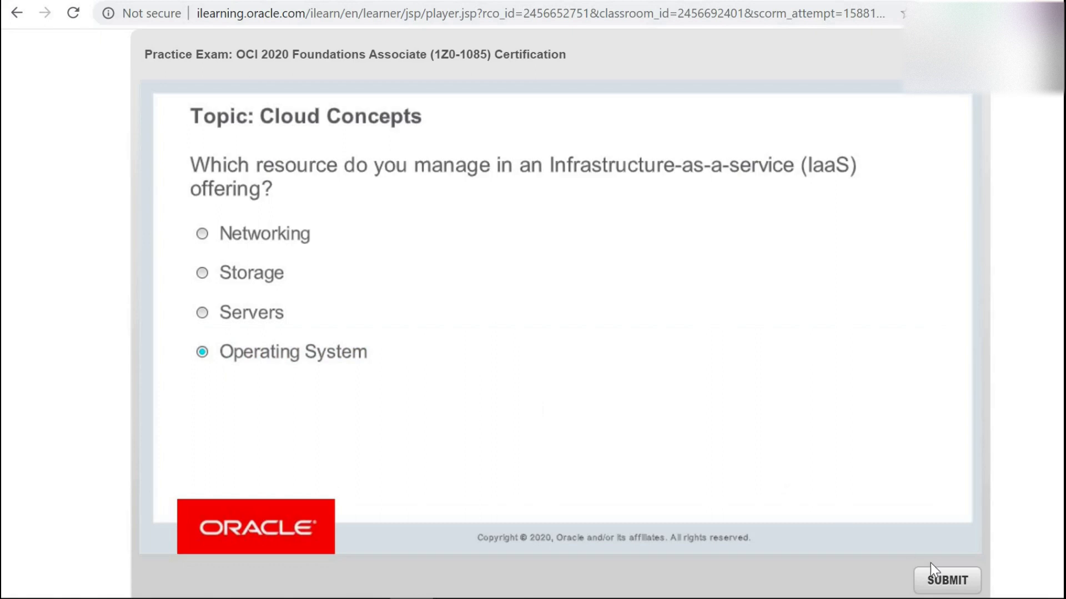
{"action": "left_click", "coordinate": [934, 584]}
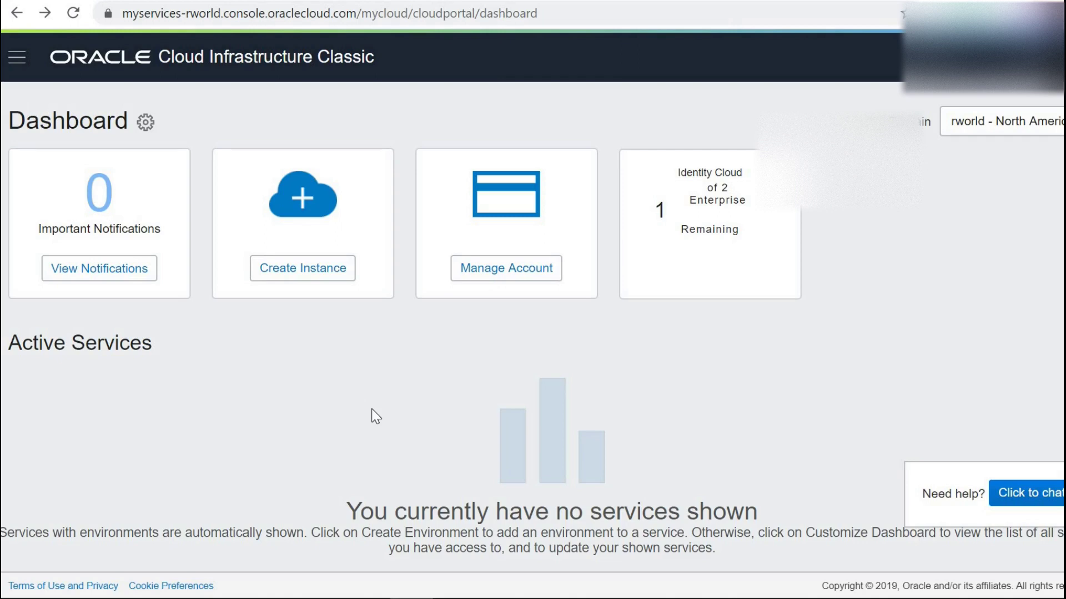
View the account's Usage page from the console menu, then the Account Management details.
{"action": "left_click", "coordinate": [16, 60]}
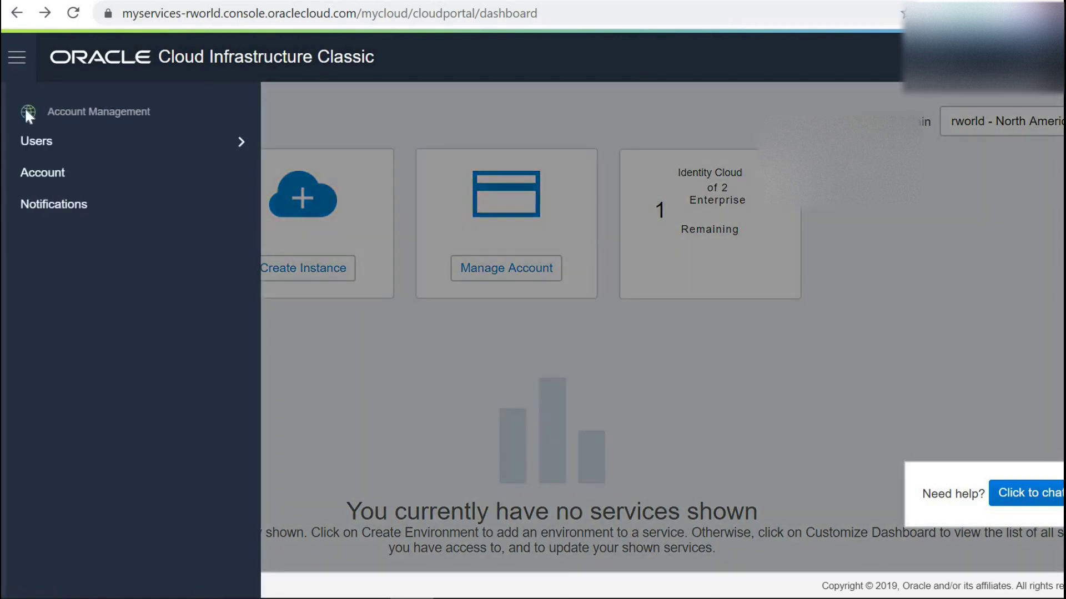
{"action": "left_click", "coordinate": [35, 174]}
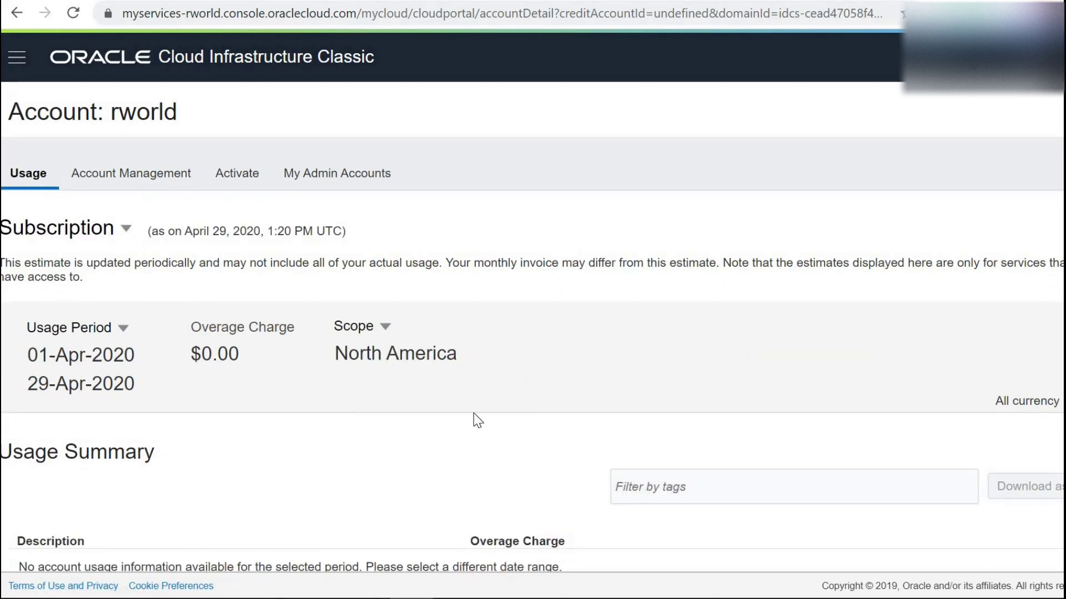
{"action": "scroll", "coordinate": [529, 405], "scroll_direction": "down", "scroll_amount": 1}
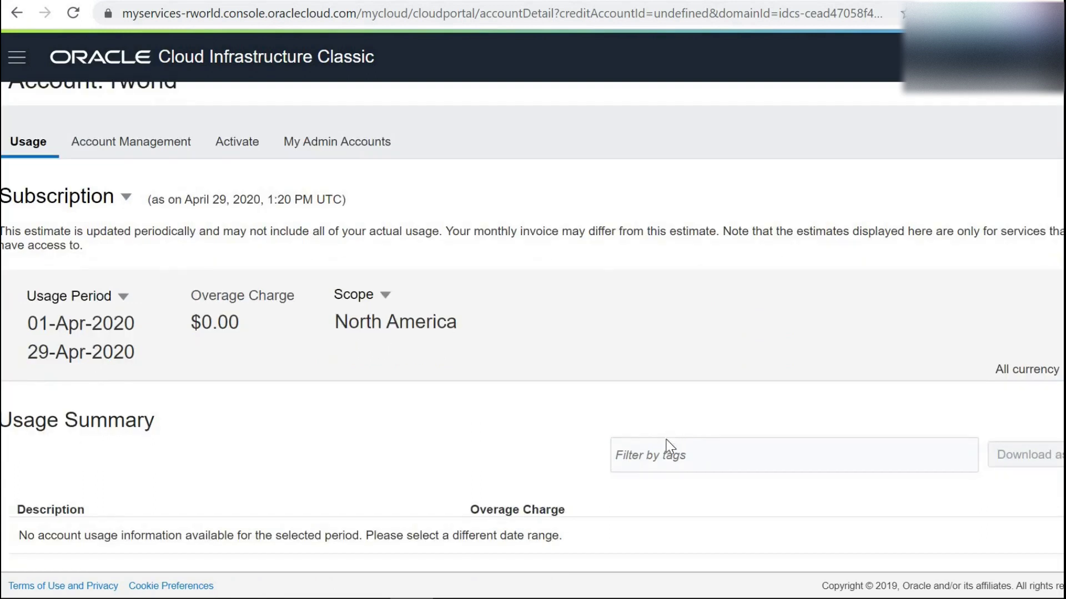
{"action": "mouse_move", "coordinate": [793, 486]}
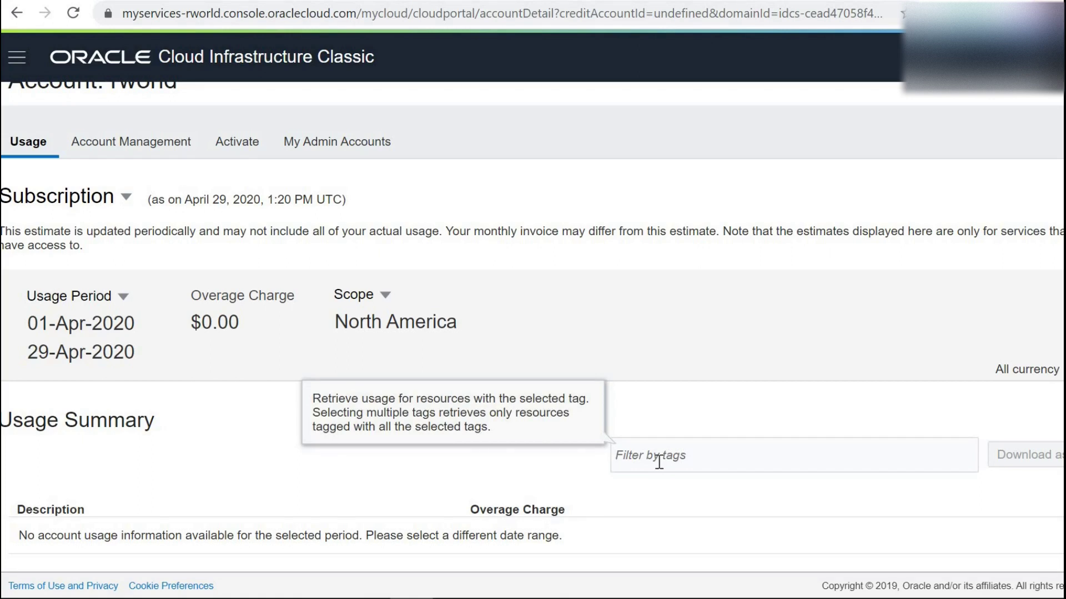
{"action": "left_click", "coordinate": [160, 143]}
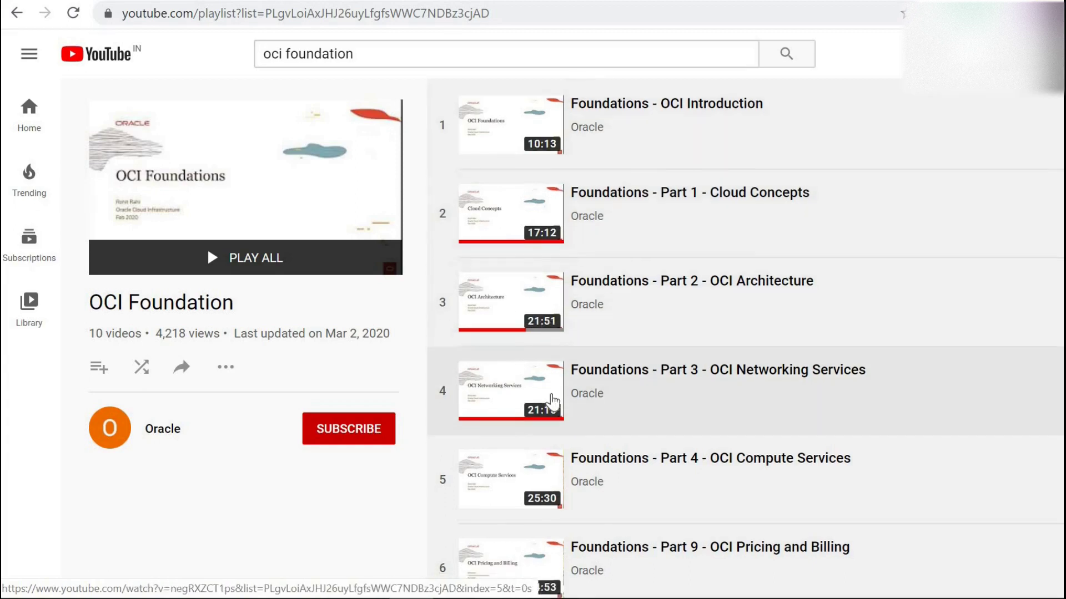
{"action": "scroll", "coordinate": [553, 402], "scroll_direction": "down", "scroll_amount": 2}
{"action": "scroll", "coordinate": [553, 402], "scroll_direction": "down", "scroll_amount": 2}
{"action": "scroll", "coordinate": [553, 402], "scroll_direction": "up", "scroll_amount": 3}
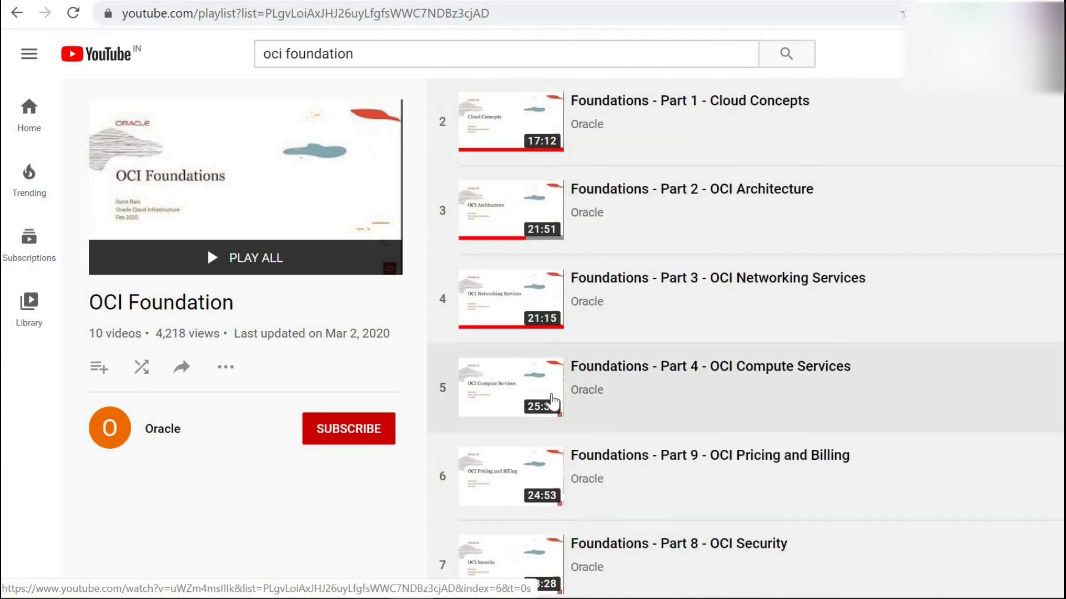
{"action": "scroll", "coordinate": [553, 402], "scroll_direction": "up", "scroll_amount": 1}
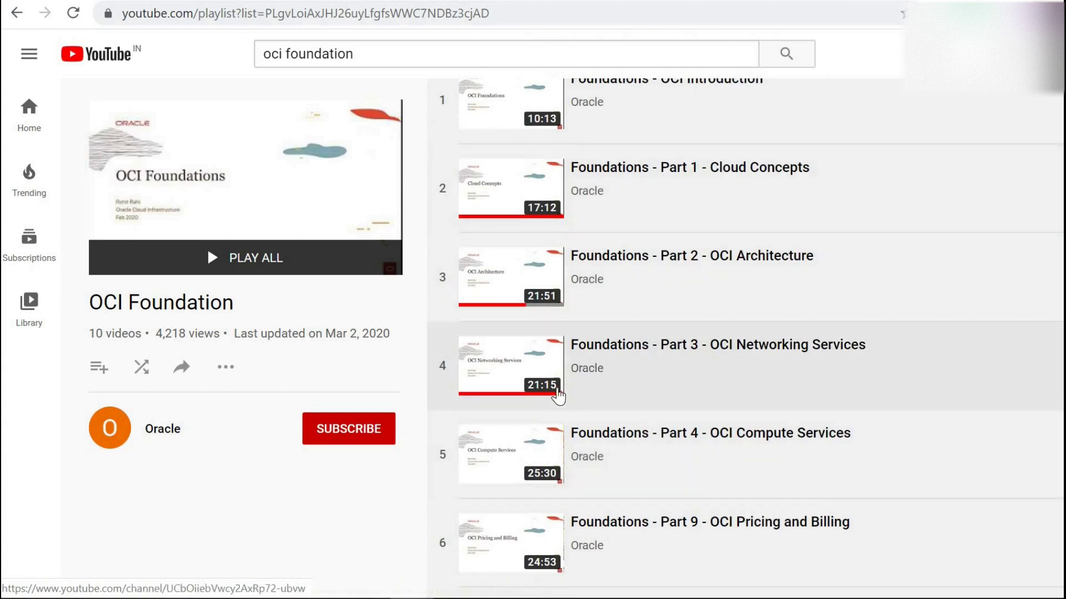